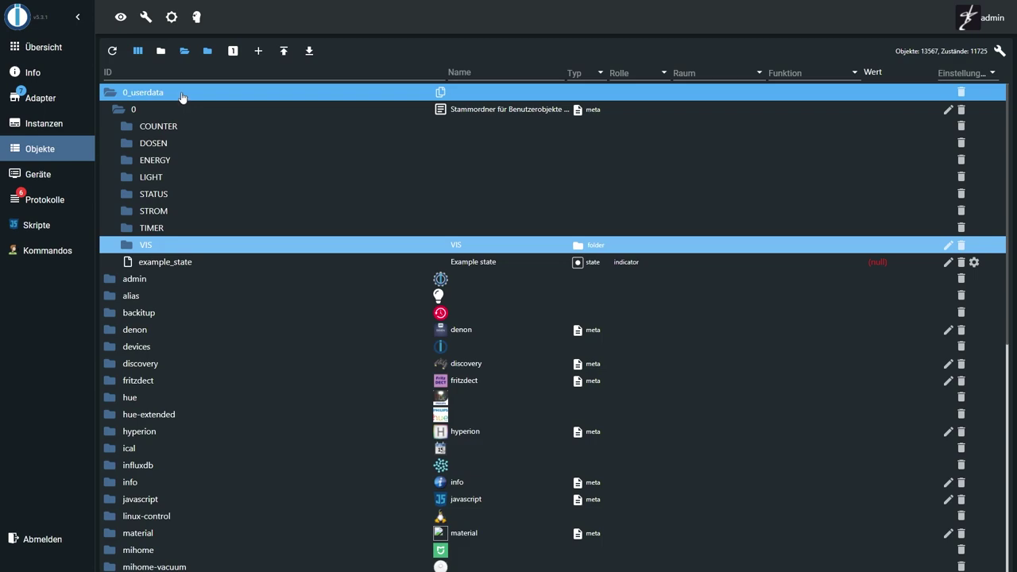
Expand VIS > QLOCKTWO in the object tree and scroll to its state values, such as #_09_NEUN
{"action": "left_click", "coordinate": [128, 246]}
{"action": "left_click", "coordinate": [136, 282]}
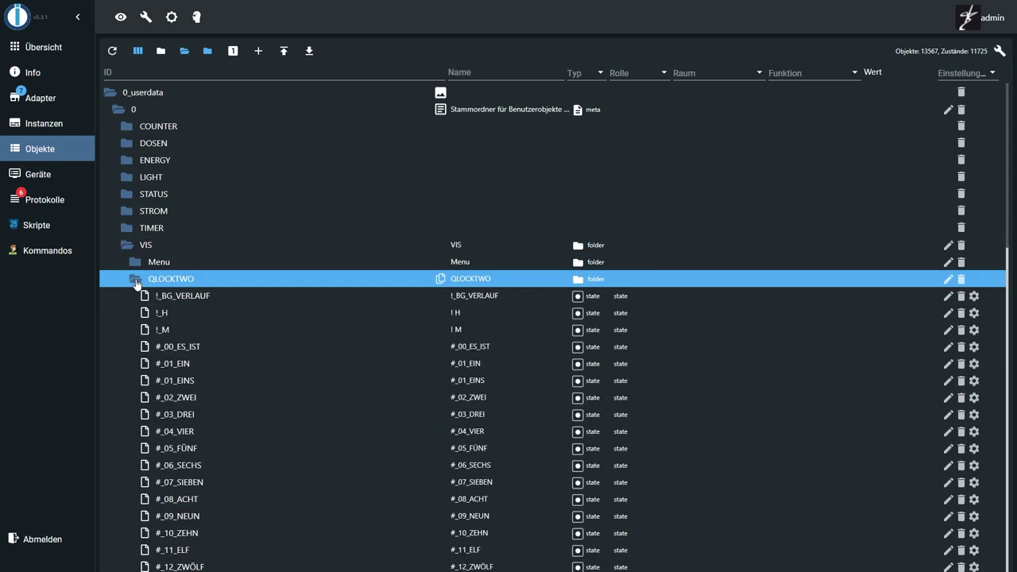
{"action": "scroll", "coordinate": [199, 317], "scroll_direction": "down", "scroll_amount": 1}
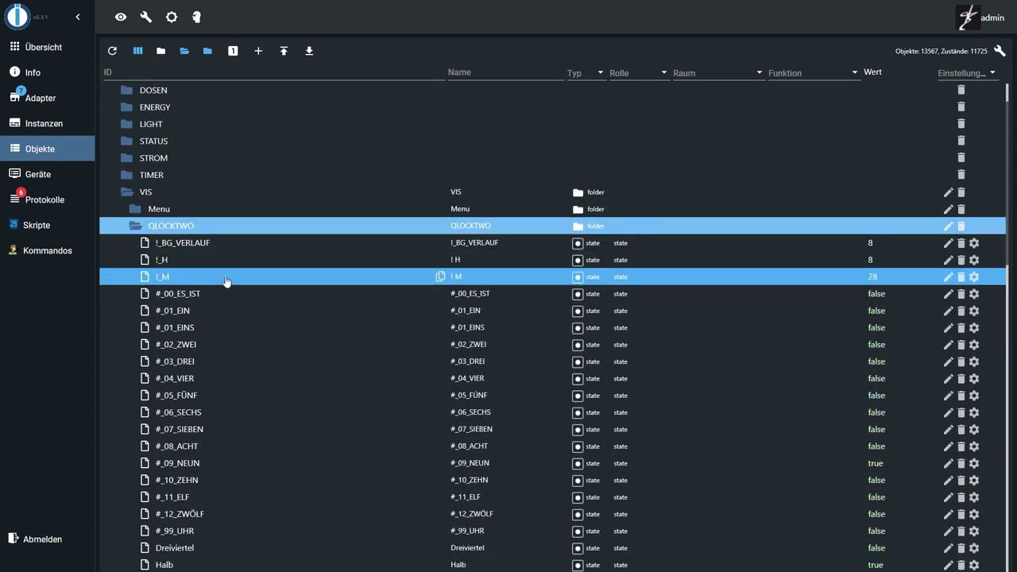
{"action": "scroll", "coordinate": [225, 282], "scroll_direction": "down", "scroll_amount": 3}
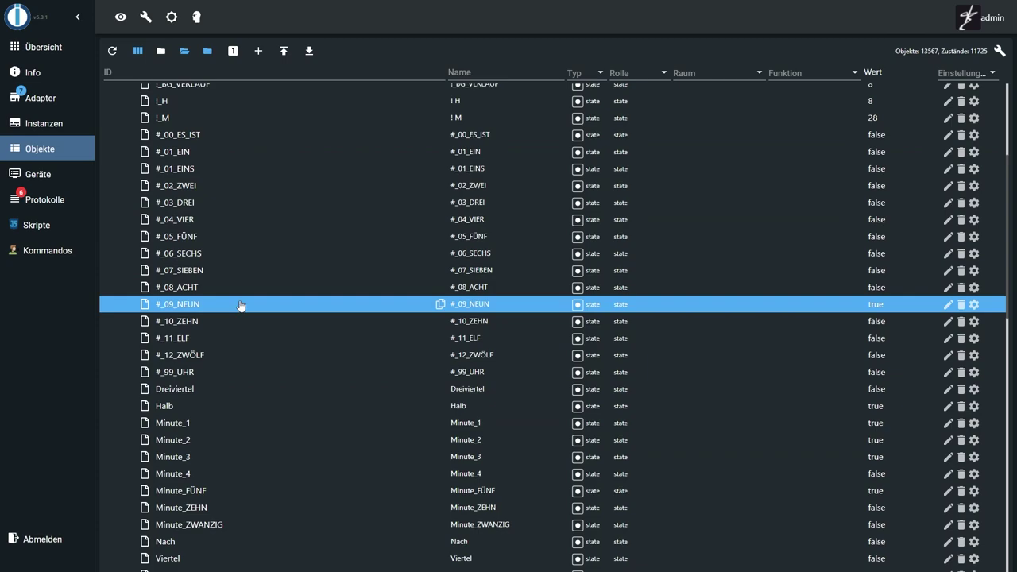
{"action": "mouse_move", "coordinate": [879, 221]}
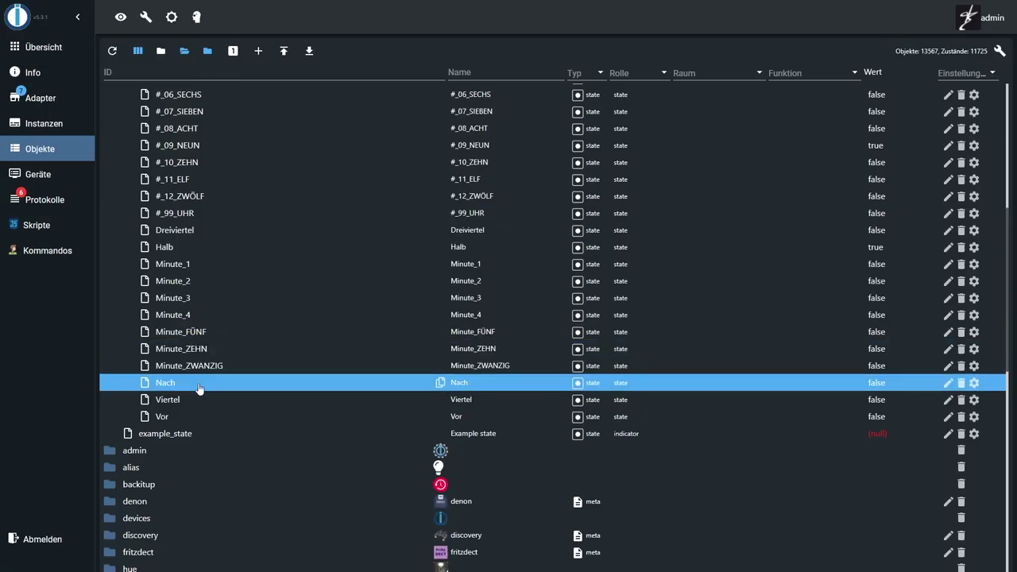
Inspect the Minute_FÜNF, Minute_ZEHN, Minute_ZWANZIG, Nach, Vor, Viertel, Halb and Dreiviertel states
{"action": "left_click", "coordinate": [202, 332]}
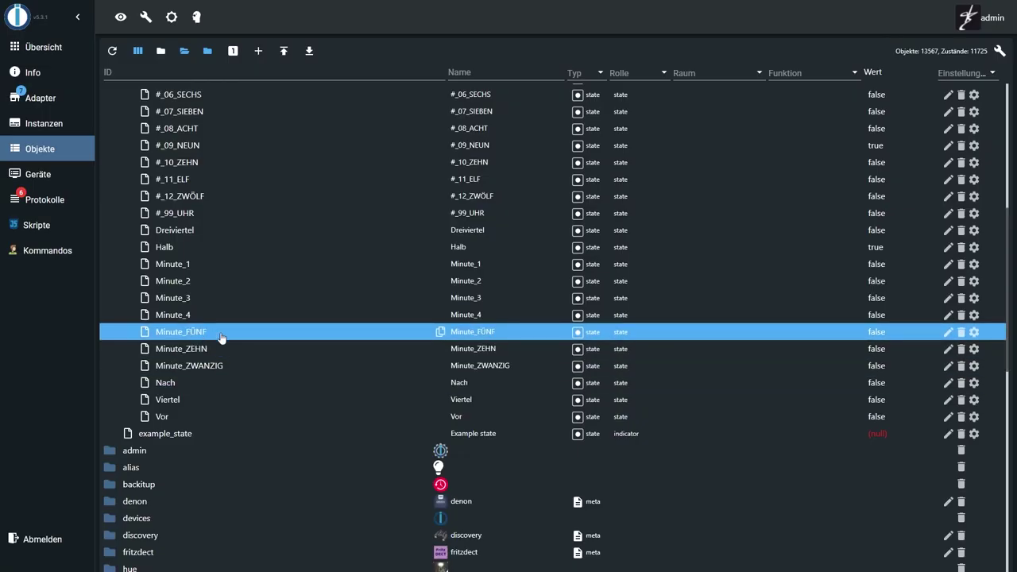
{"action": "left_click", "coordinate": [203, 350]}
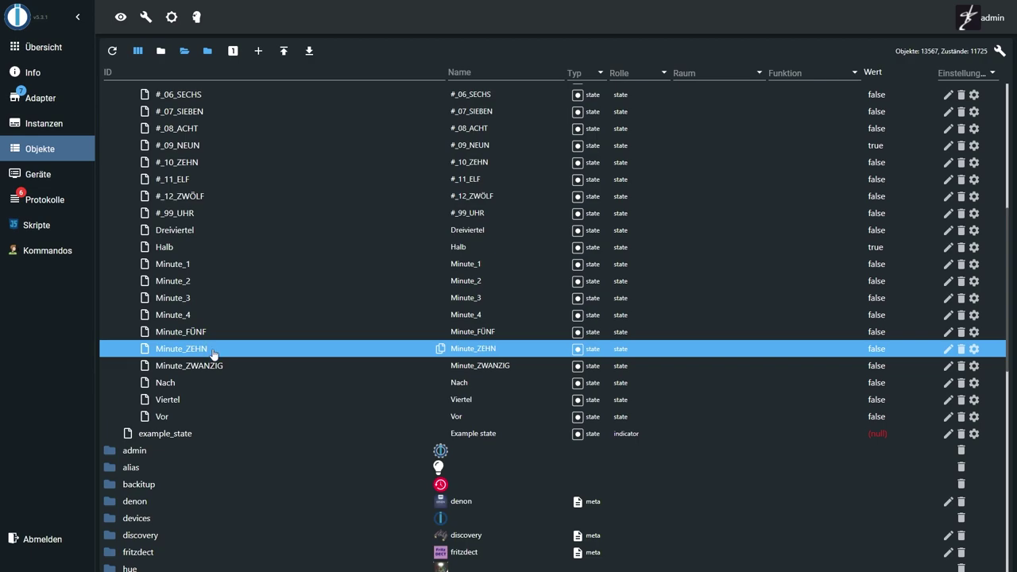
{"action": "left_click", "coordinate": [222, 367]}
{"action": "left_click", "coordinate": [217, 333]}
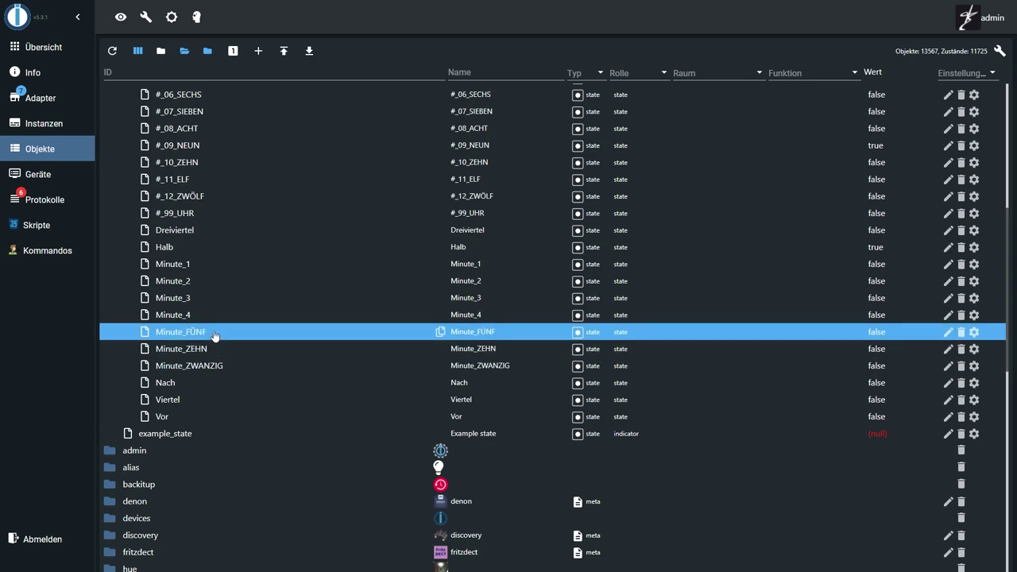
{"action": "left_click", "coordinate": [215, 350]}
{"action": "left_click", "coordinate": [215, 365]}
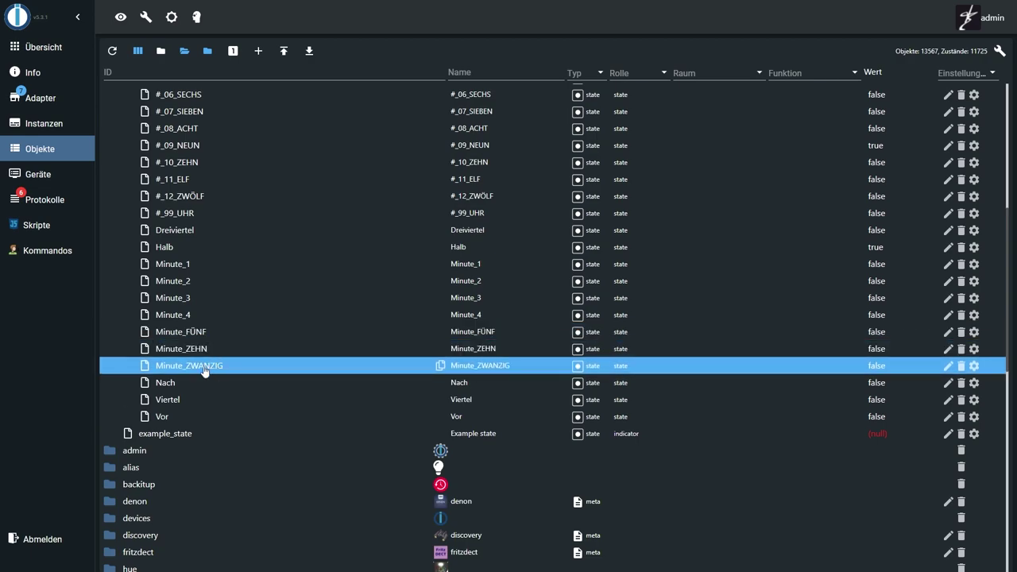
{"action": "left_click", "coordinate": [177, 384]}
{"action": "left_click", "coordinate": [170, 417]}
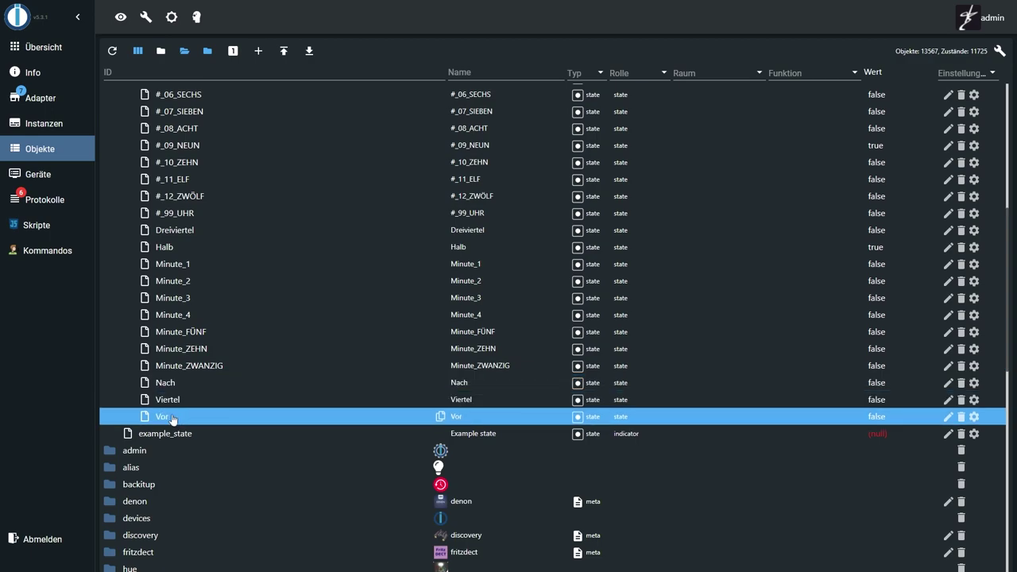
{"action": "left_click", "coordinate": [197, 402]}
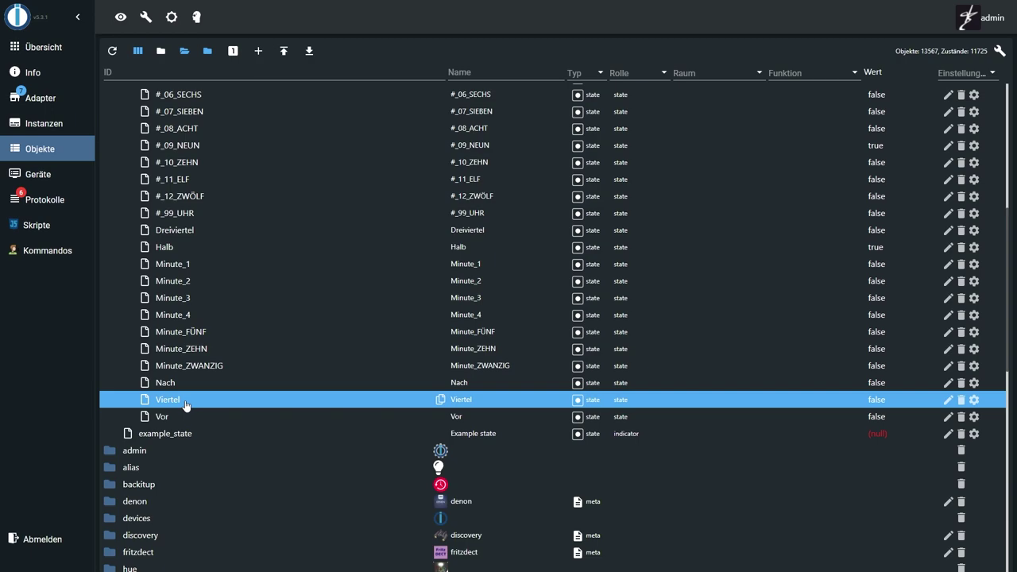
{"action": "left_click", "coordinate": [214, 248]}
{"action": "left_click", "coordinate": [213, 232]}
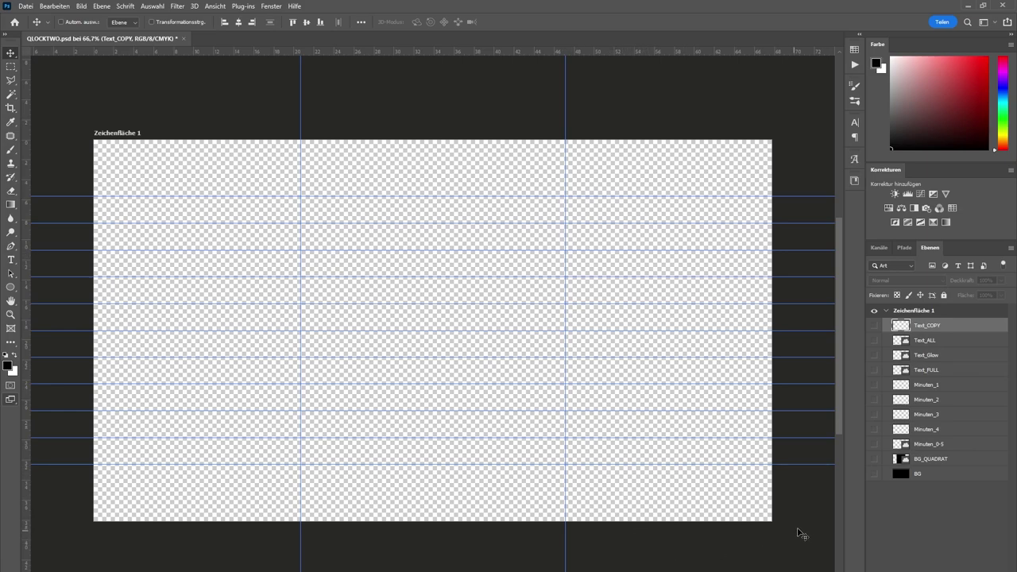
Show the black BG and Minuten_0-5 layers, make Minuten_0-5 active, and reveal the Text_FULL grid
{"action": "left_click", "coordinate": [875, 473]}
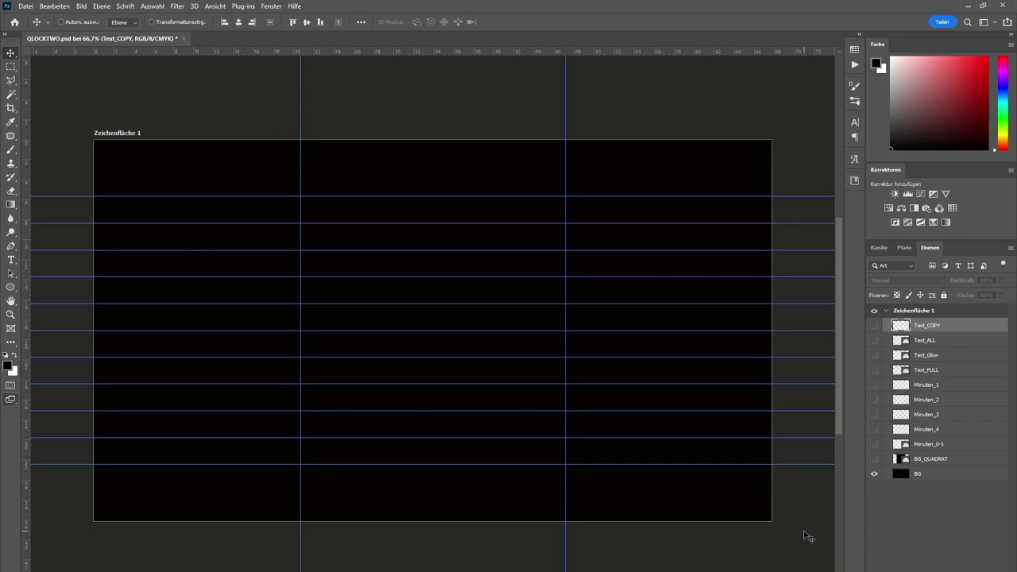
{"action": "left_click", "coordinate": [875, 459]}
{"action": "left_click", "coordinate": [875, 474]}
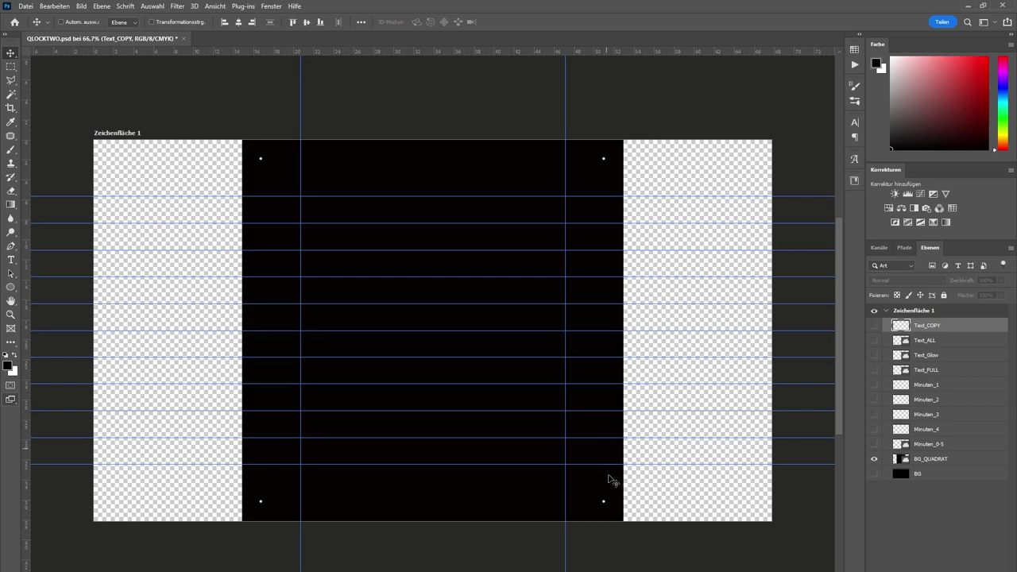
{"action": "left_click", "coordinate": [874, 474]}
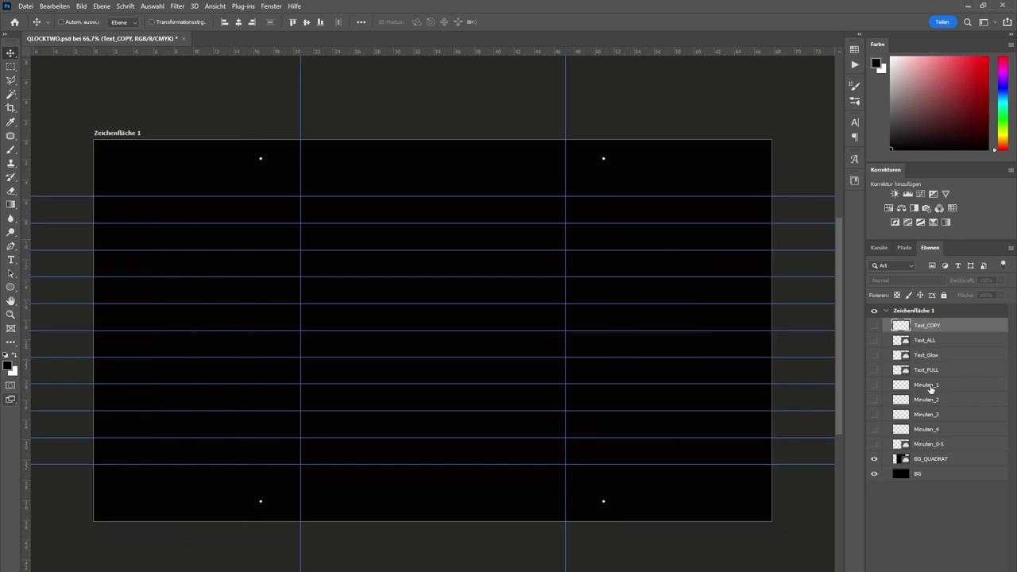
{"action": "left_click", "coordinate": [874, 444]}
{"action": "left_click", "coordinate": [874, 460]}
{"action": "left_click", "coordinate": [936, 444]}
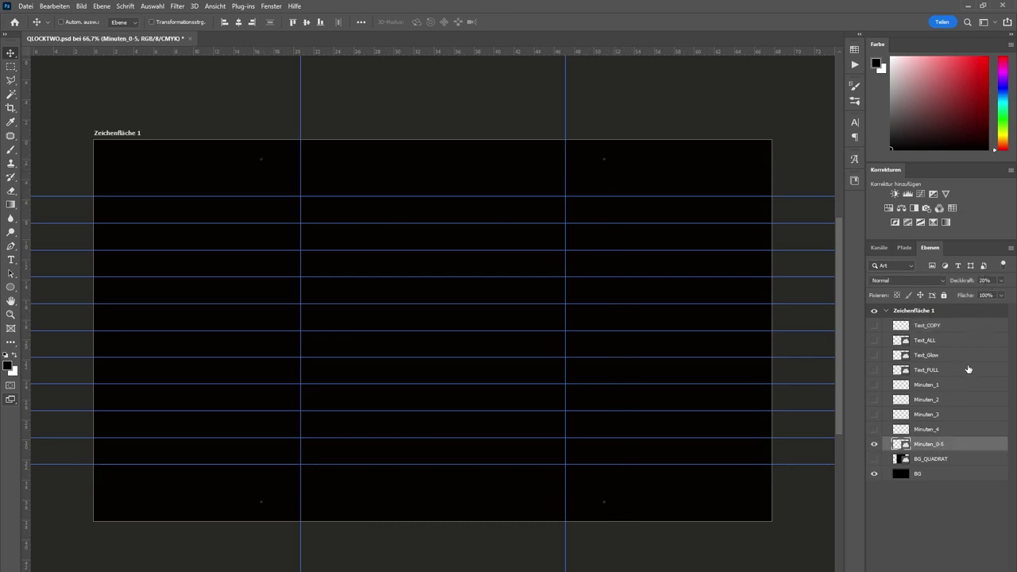
{"action": "left_click", "coordinate": [874, 371]}
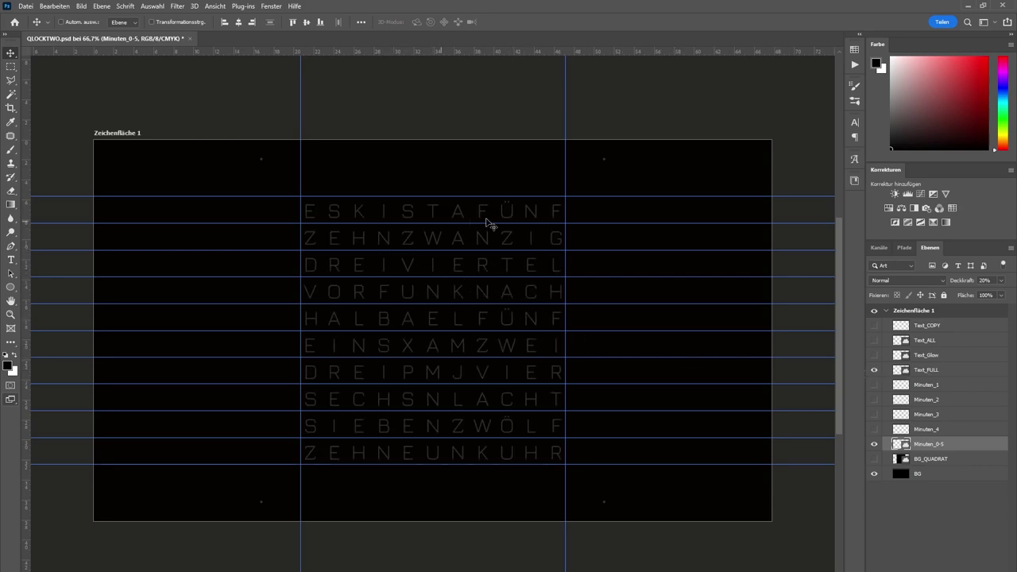
Make Text_FULL the active layer and light the Minuten_1 to Minuten_4 corner dots
{"action": "left_click", "coordinate": [931, 371]}
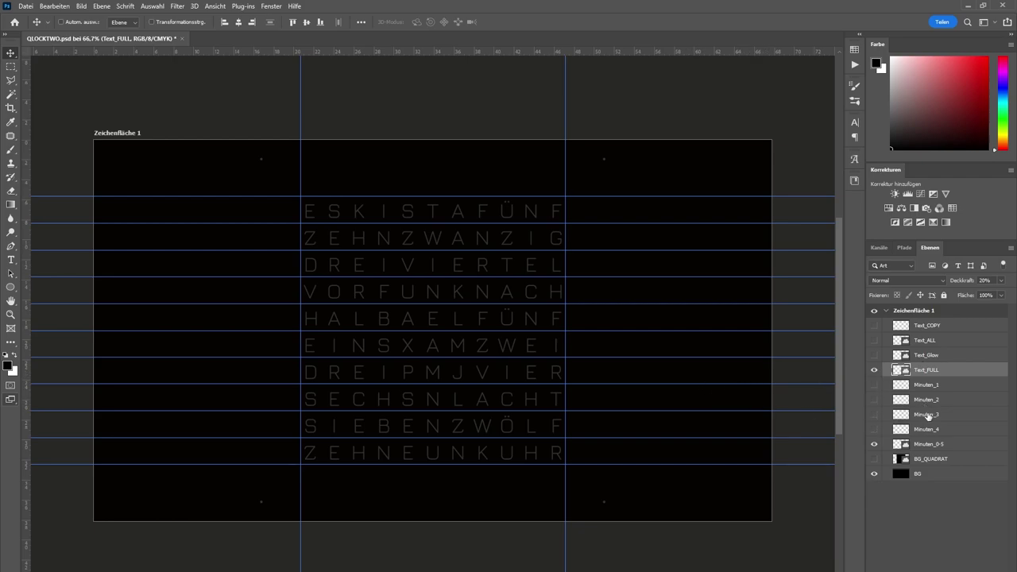
{"action": "left_click", "coordinate": [874, 384]}
{"action": "left_click", "coordinate": [874, 399]}
{"action": "left_click", "coordinate": [874, 414]}
{"action": "left_click", "coordinate": [874, 429]}
Show the Text_ALL words with Text_Glow, briefly hiding Text_ALL to compare the glow alone
{"action": "left_click", "coordinate": [874, 341]}
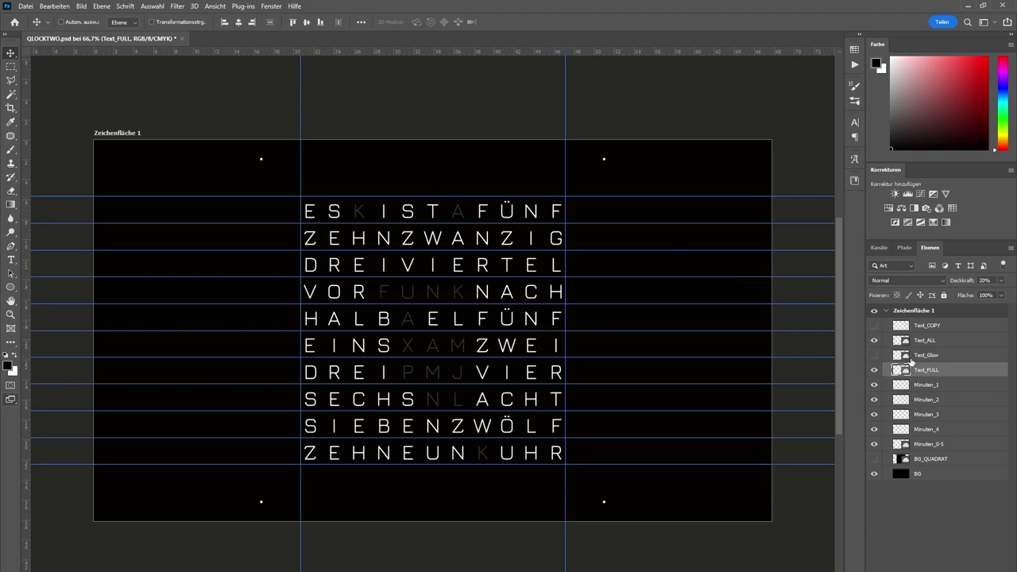
{"action": "left_click", "coordinate": [875, 356]}
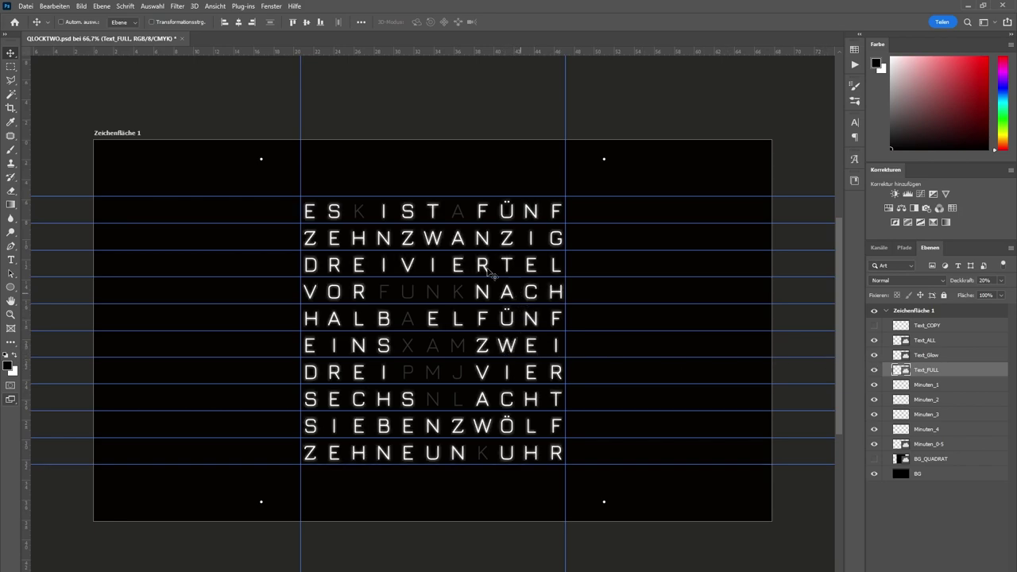
{"action": "left_click", "coordinate": [875, 340]}
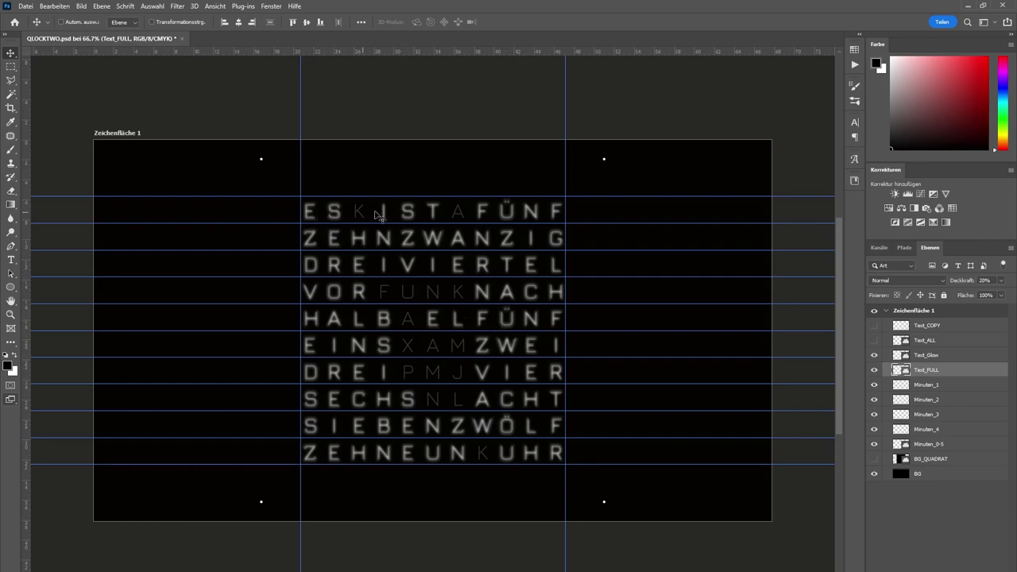
{"action": "left_click", "coordinate": [874, 340]}
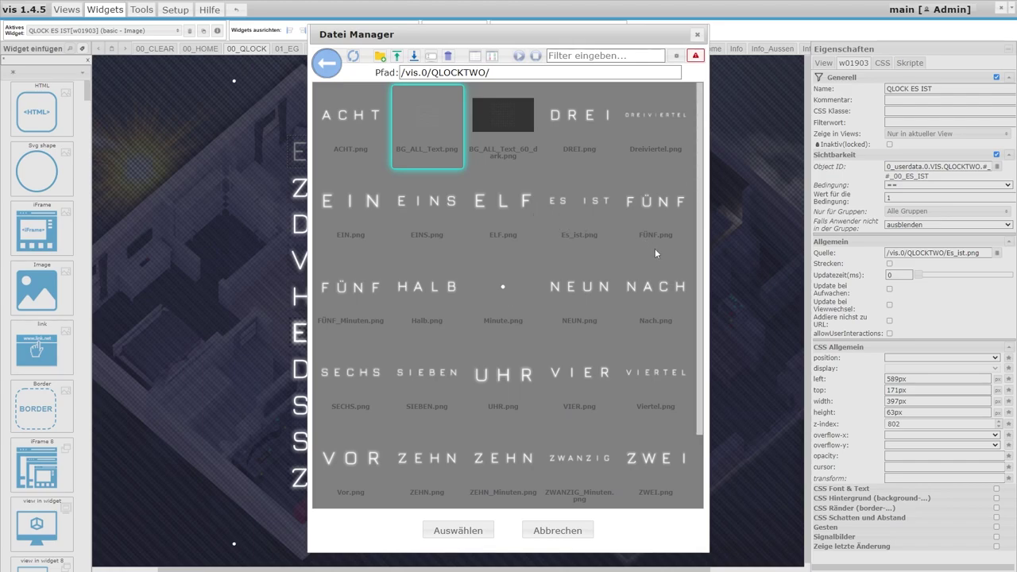
Cancel the Datei Manager without picking an image and select every clock widget with Ctrl+A
{"action": "mouse_move", "coordinate": [699, 268]}
{"action": "left_mouse_down"}
{"action": "mouse_move", "coordinate": [699, 341]}
{"action": "mouse_move", "coordinate": [702, 304]}
{"action": "left_mouse_up"}
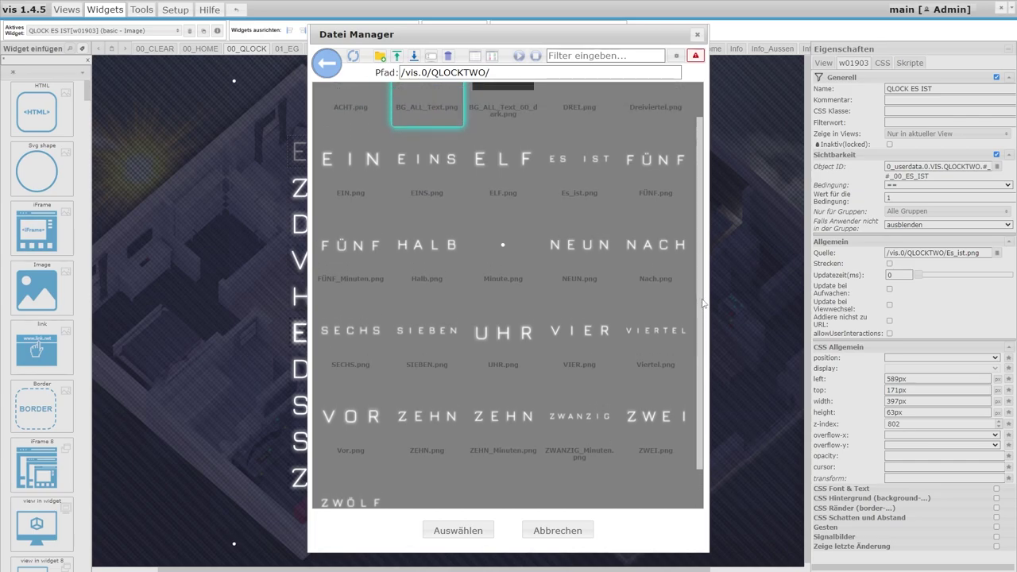
{"action": "left_click_drag", "start_coordinate": [702, 304], "coordinate": [705, 272]}
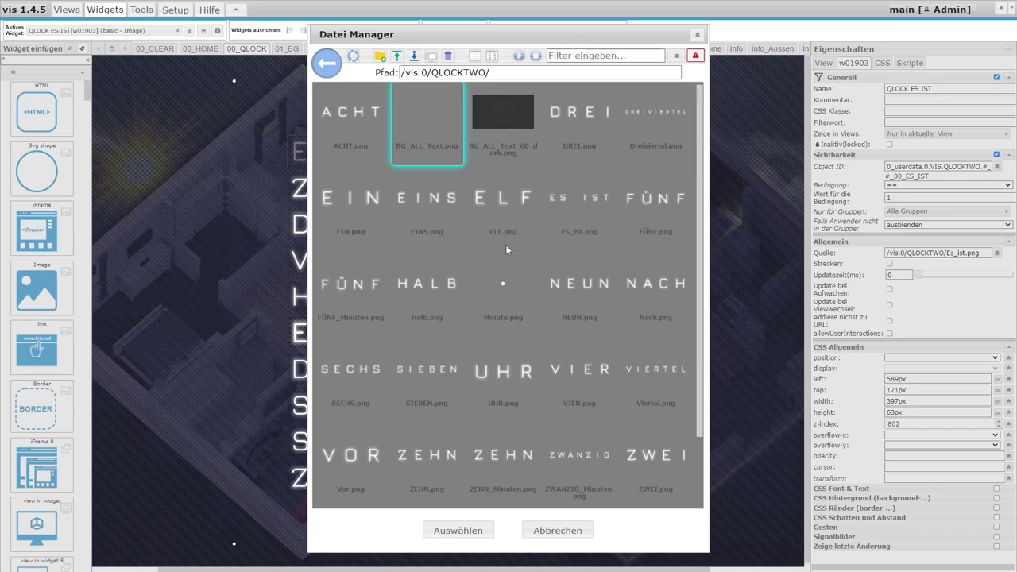
{"action": "left_click", "coordinate": [566, 530]}
{"action": "left_click", "coordinate": [264, 165]}
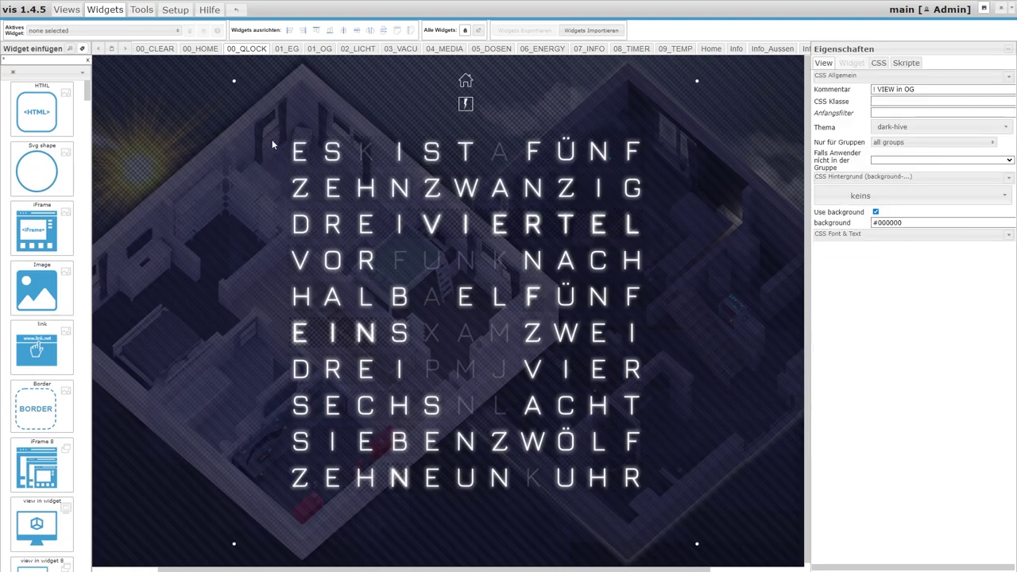
{"action": "key", "text": "ctrl+a"}
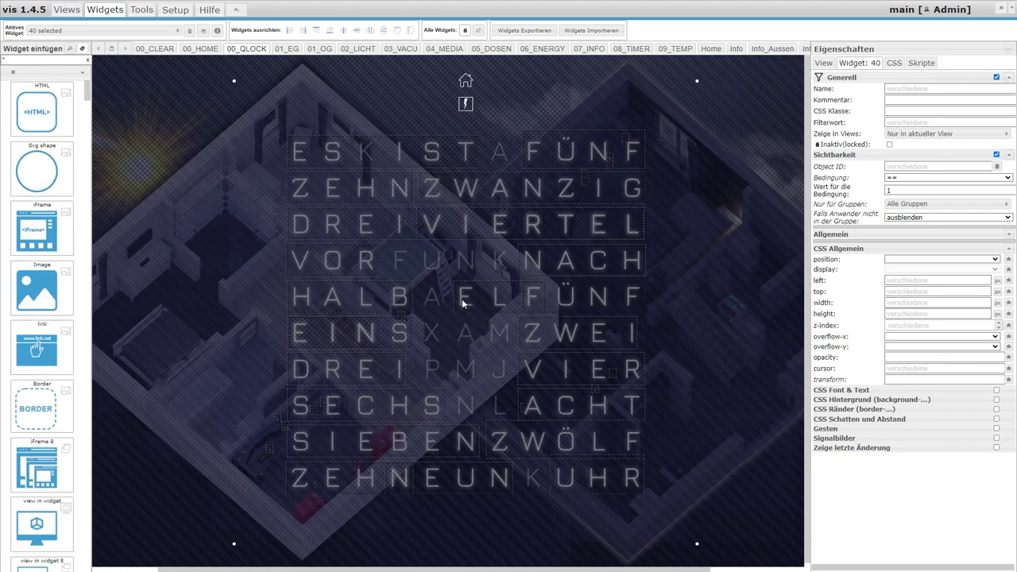
Clear the 40-widget selection, check the MINUTE 1 corner dot, then select the Minute FÜNF widget
{"action": "left_click", "coordinate": [270, 119]}
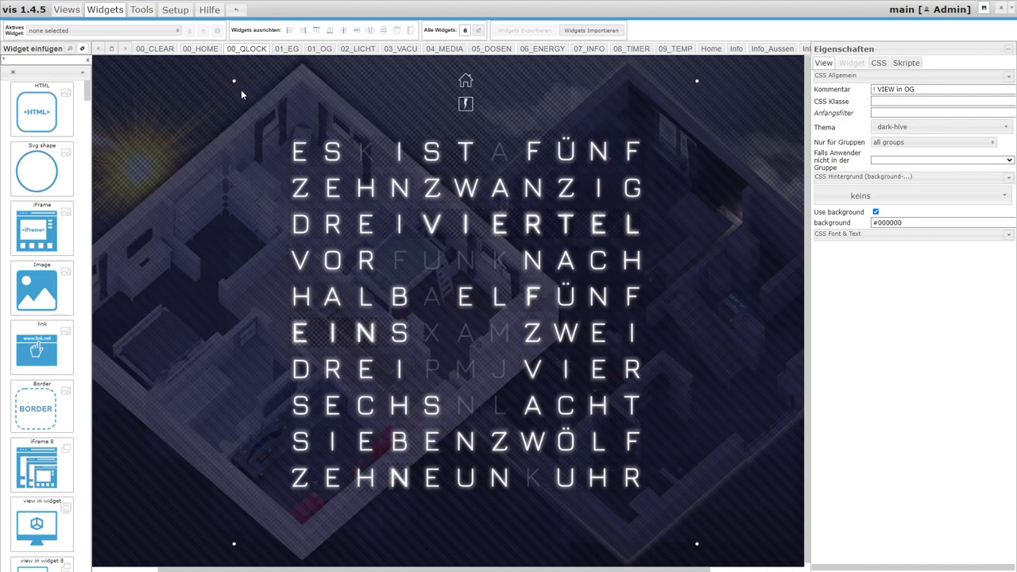
{"action": "left_click", "coordinate": [235, 81]}
{"action": "left_click", "coordinate": [706, 307]}
{"action": "left_click", "coordinate": [596, 165]}
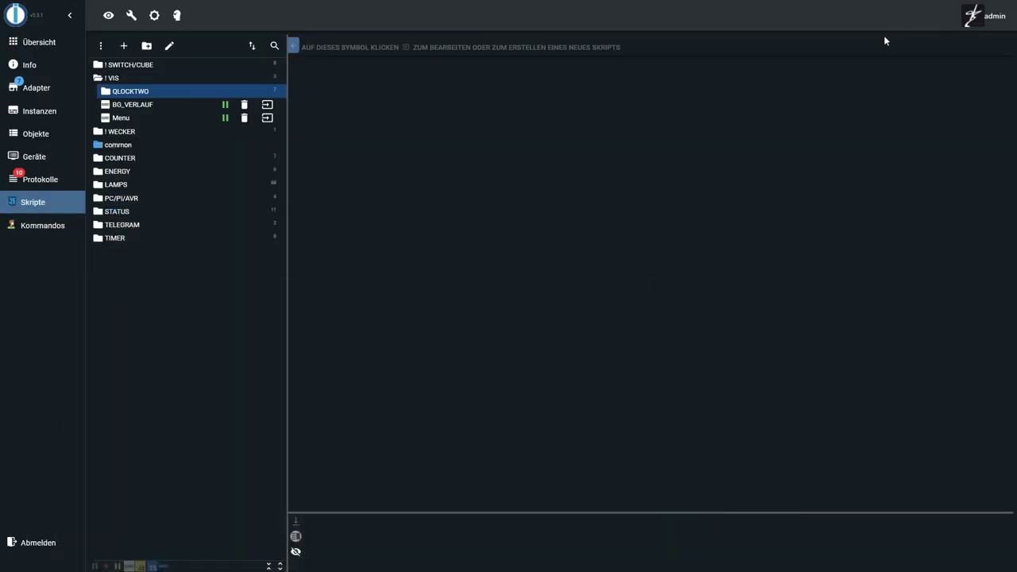
Expand the QLOCKTWO script folder and open the Minuten Blockly script
{"action": "left_click", "coordinate": [106, 94]}
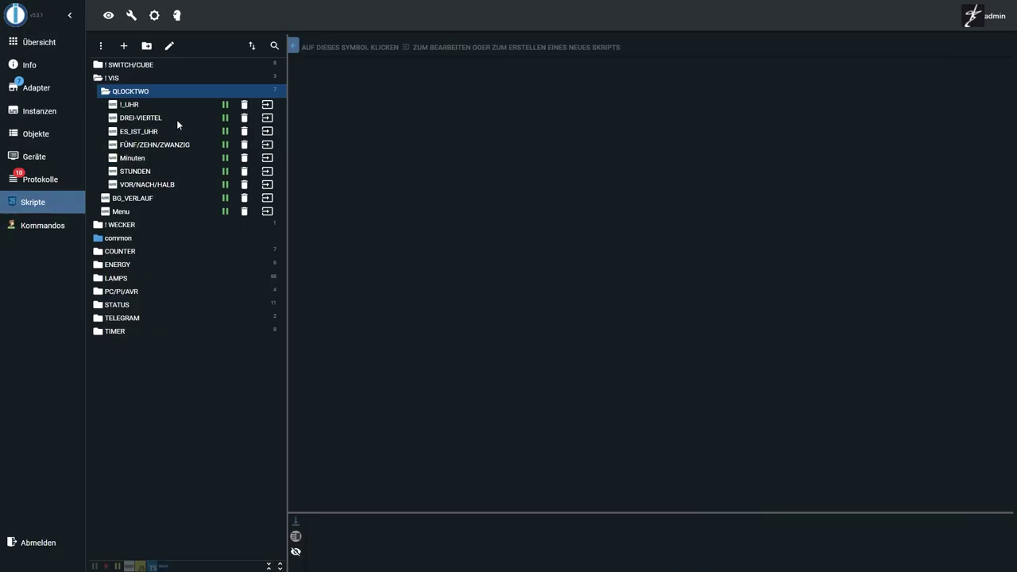
{"action": "left_click", "coordinate": [176, 119]}
{"action": "left_click", "coordinate": [155, 157]}
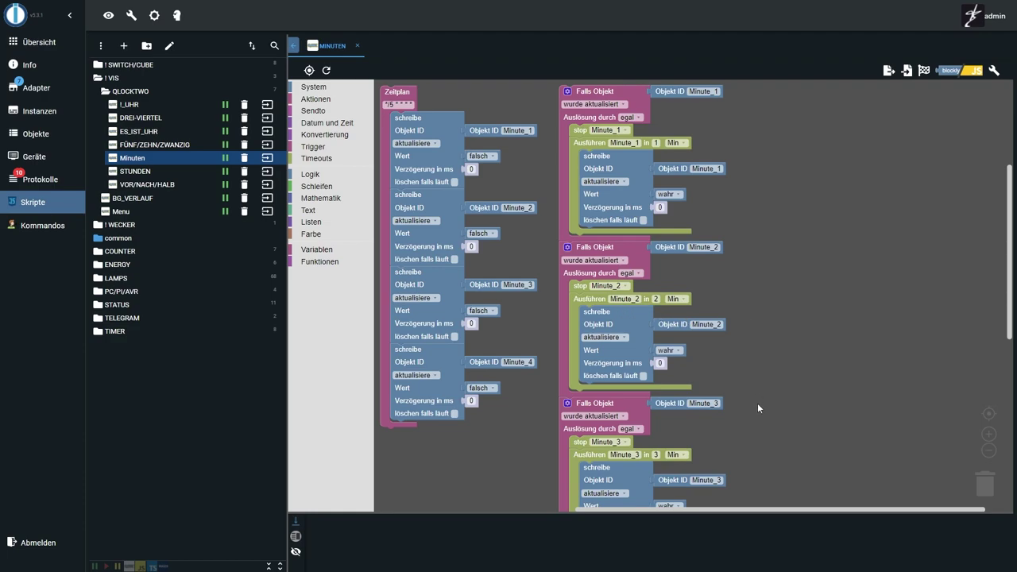
Scroll down through the Minuten Blockly workspace to review its Minute_1–Minute_4 triggers
{"action": "scroll", "coordinate": [757, 403], "scroll_direction": "down", "scroll_amount": 1}
{"action": "scroll", "coordinate": [754, 404], "scroll_direction": "down", "scroll_amount": 1}
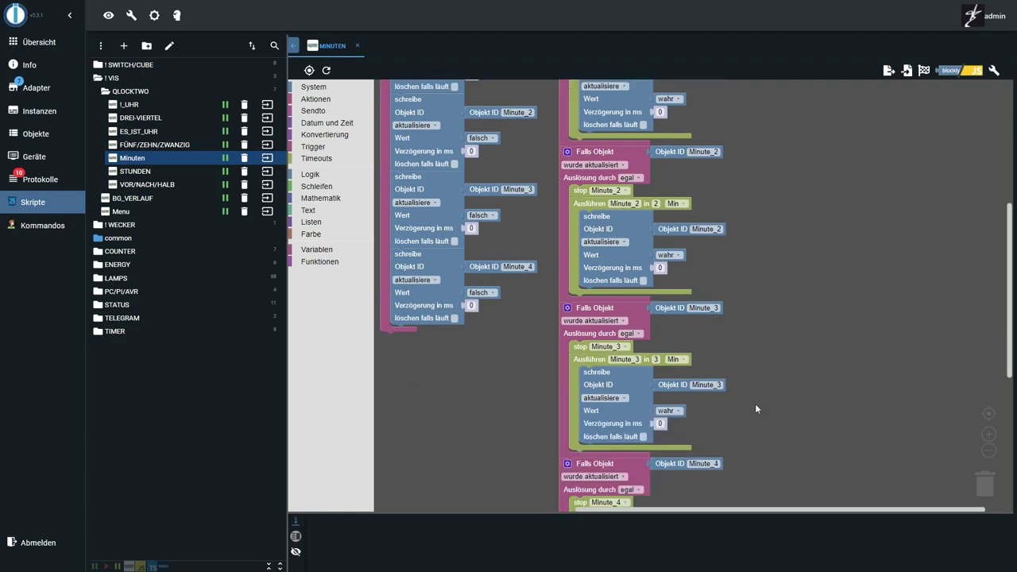
{"action": "scroll", "coordinate": [754, 404], "scroll_direction": "down", "scroll_amount": 1}
{"action": "scroll", "coordinate": [753, 404], "scroll_direction": "down", "scroll_amount": 1}
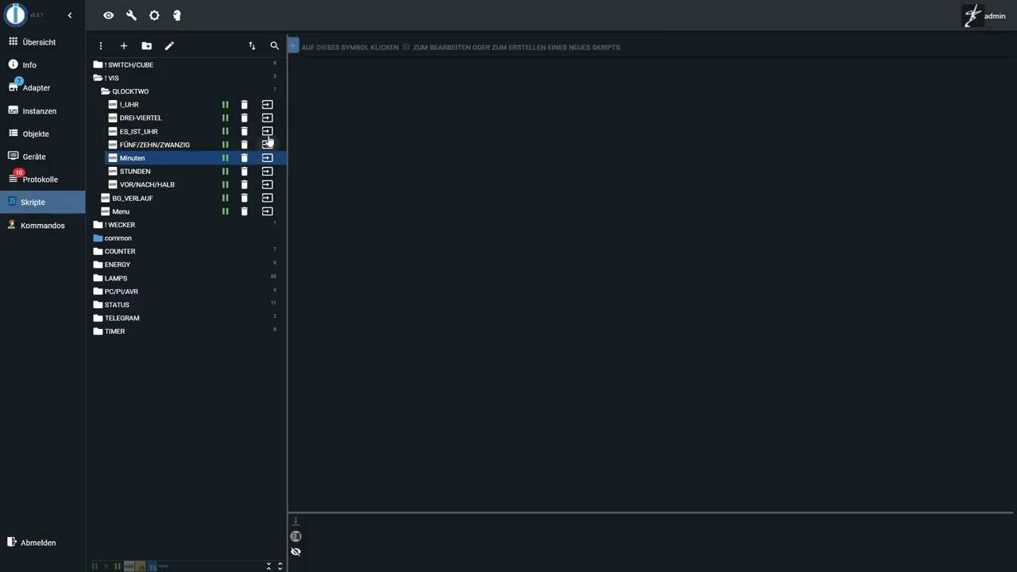
Open the ES_IST_UHR Blockly script in the Skripte list
{"action": "left_click", "coordinate": [267, 133]}
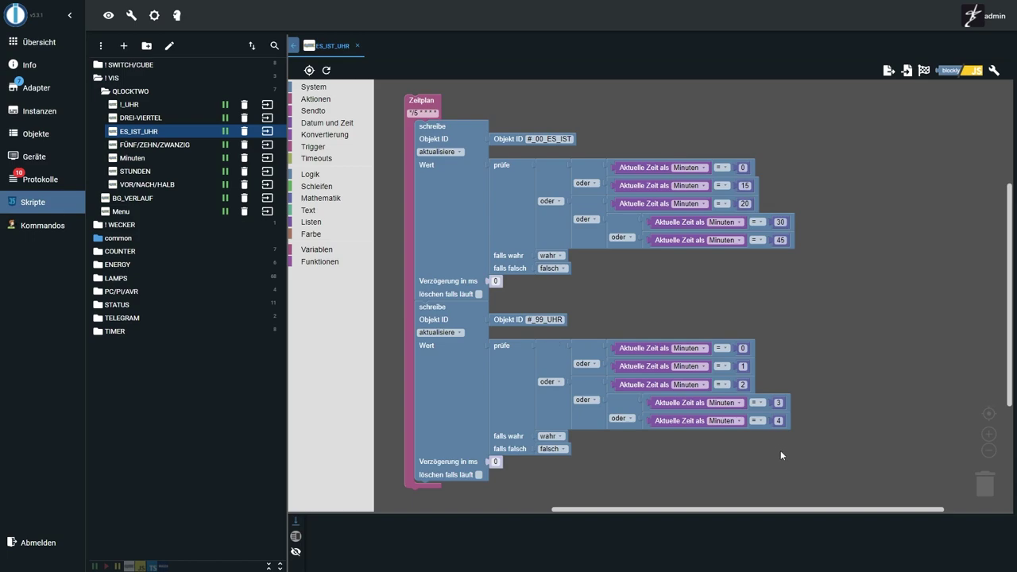
Move up the script tree to the DREI-VIERTEL script with the arrow key
{"action": "key", "text": "Up"}
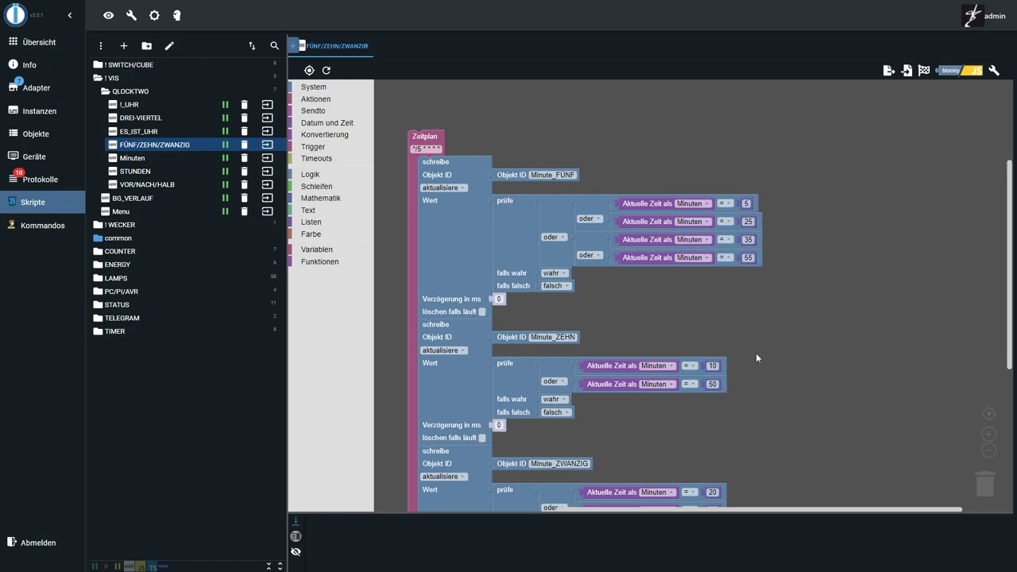
Review the rest of the FÜNF/ZEHN/ZWANZIG blocks, close that script, and select STUNDEN
{"action": "scroll", "coordinate": [770, 323], "scroll_direction": "down", "scroll_amount": 2}
{"action": "scroll", "coordinate": [760, 327], "scroll_direction": "down", "scroll_amount": 1}
{"action": "scroll", "coordinate": [760, 327], "scroll_direction": "down", "scroll_amount": 1}
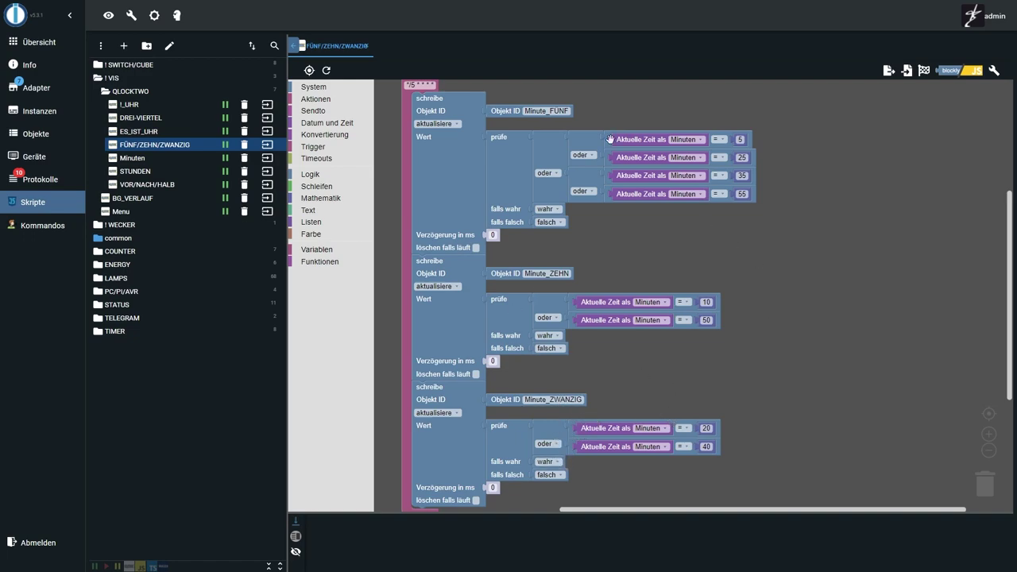
{"action": "left_click", "coordinate": [366, 46]}
{"action": "left_click", "coordinate": [190, 170]}
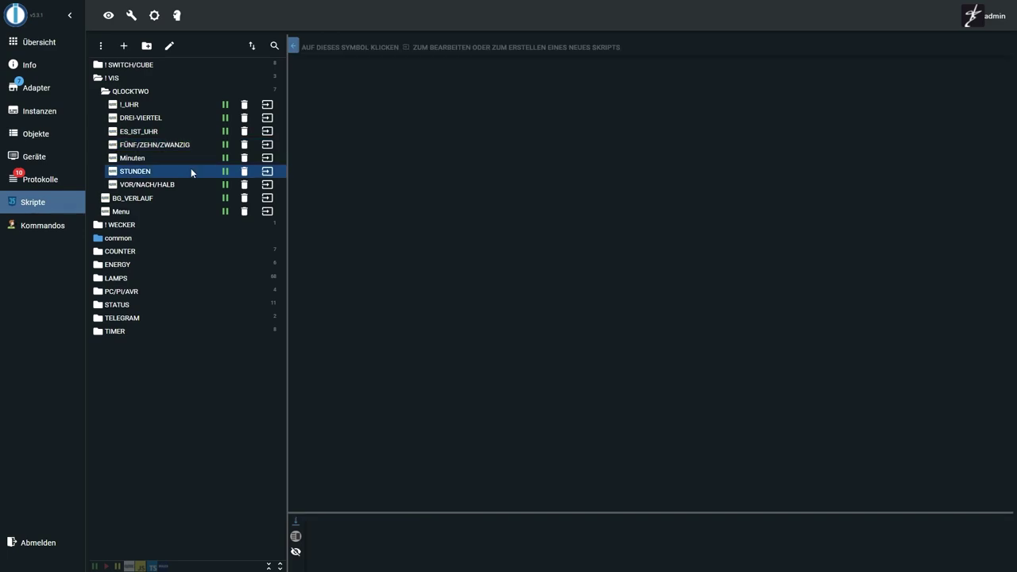
{"action": "left_click", "coordinate": [267, 171]}
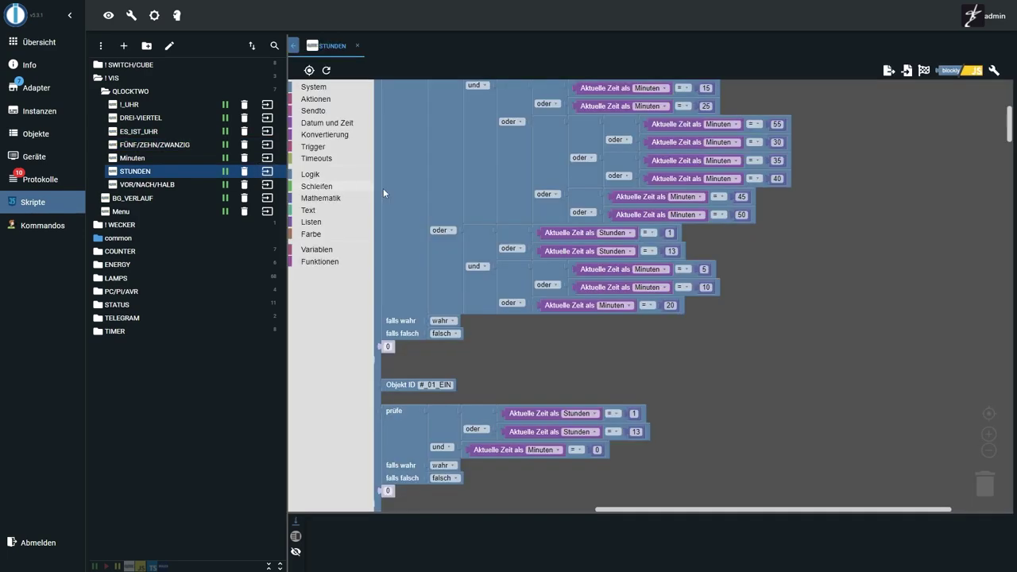
{"action": "scroll", "coordinate": [834, 113], "scroll_direction": "up", "scroll_amount": 5}
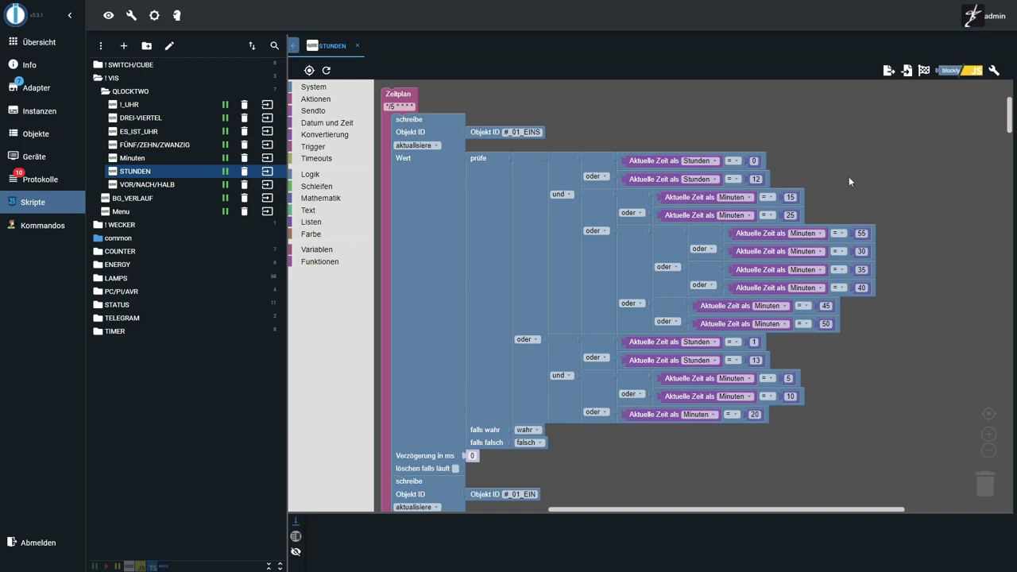
{"action": "scroll", "coordinate": [844, 376], "scroll_direction": "down", "scroll_amount": 1}
{"action": "scroll", "coordinate": [844, 377], "scroll_direction": "down", "scroll_amount": 3}
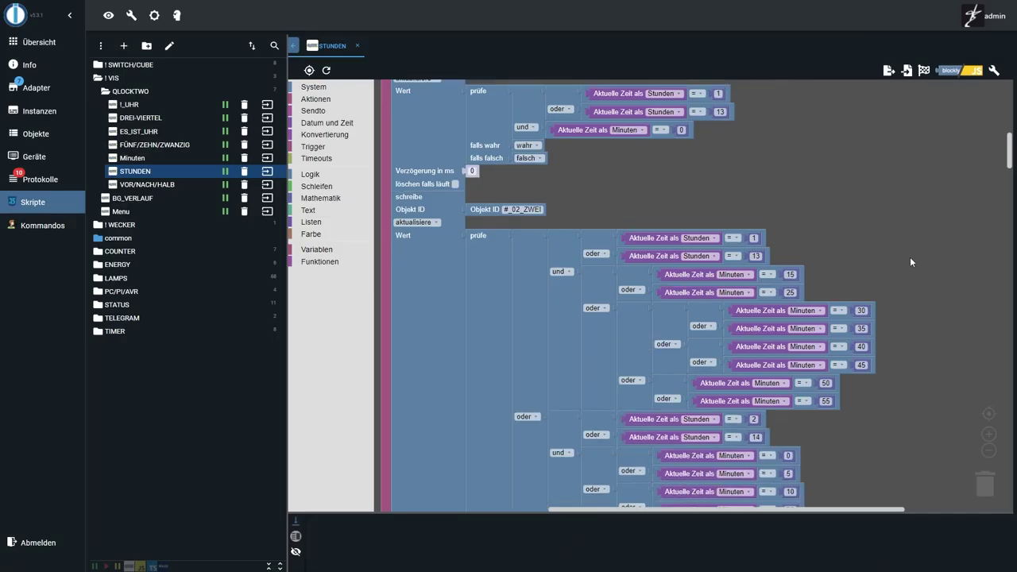
{"action": "scroll", "coordinate": [933, 243], "scroll_direction": "down", "scroll_amount": 2}
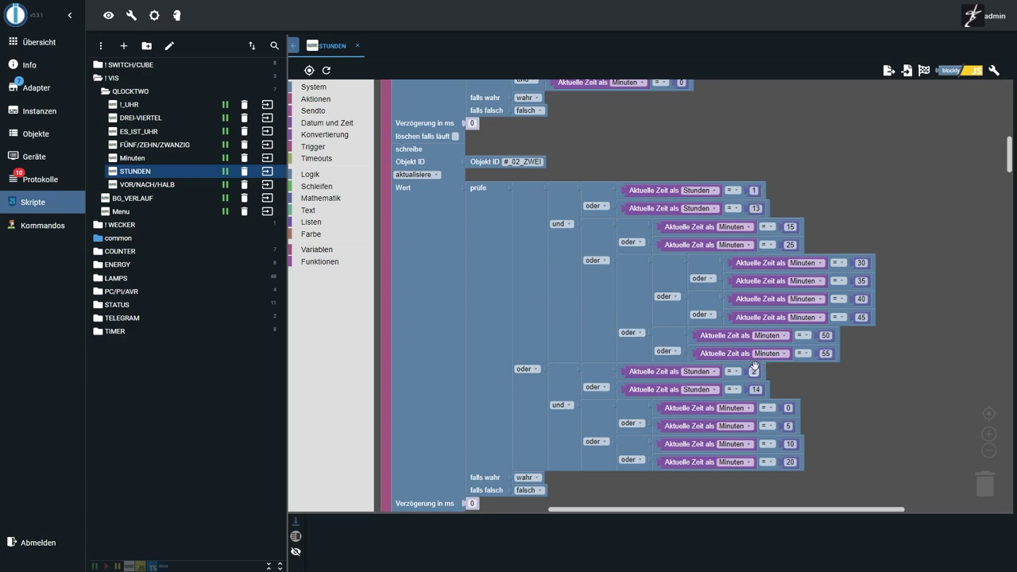
{"action": "scroll", "coordinate": [850, 379], "scroll_direction": "down", "scroll_amount": 5}
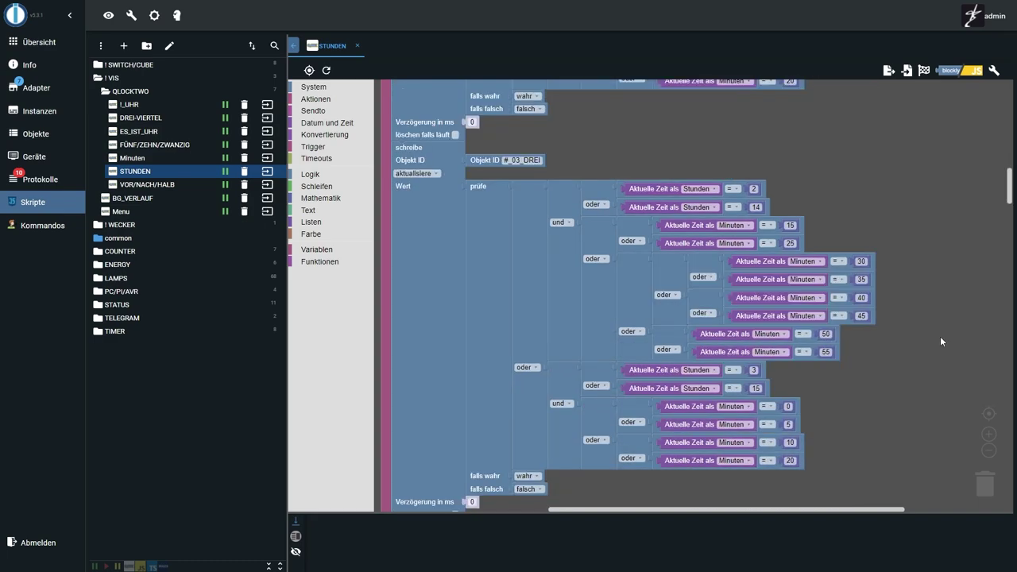
{"action": "scroll", "coordinate": [940, 336], "scroll_direction": "down", "scroll_amount": 2}
{"action": "scroll", "coordinate": [938, 337], "scroll_direction": "down", "scroll_amount": 2}
{"action": "scroll", "coordinate": [937, 336], "scroll_direction": "down", "scroll_amount": 2}
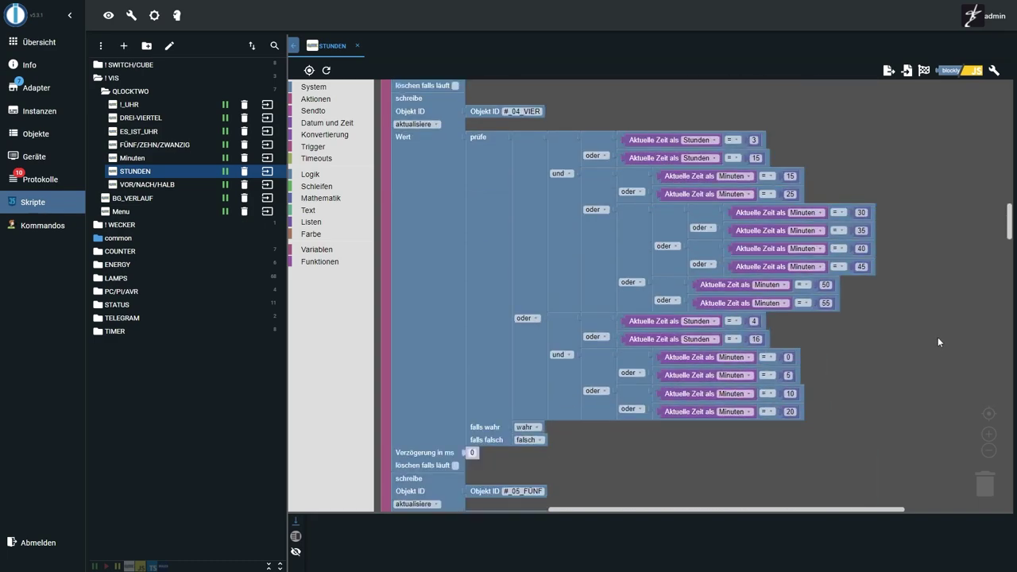
{"action": "scroll", "coordinate": [937, 339], "scroll_direction": "down", "scroll_amount": 3}
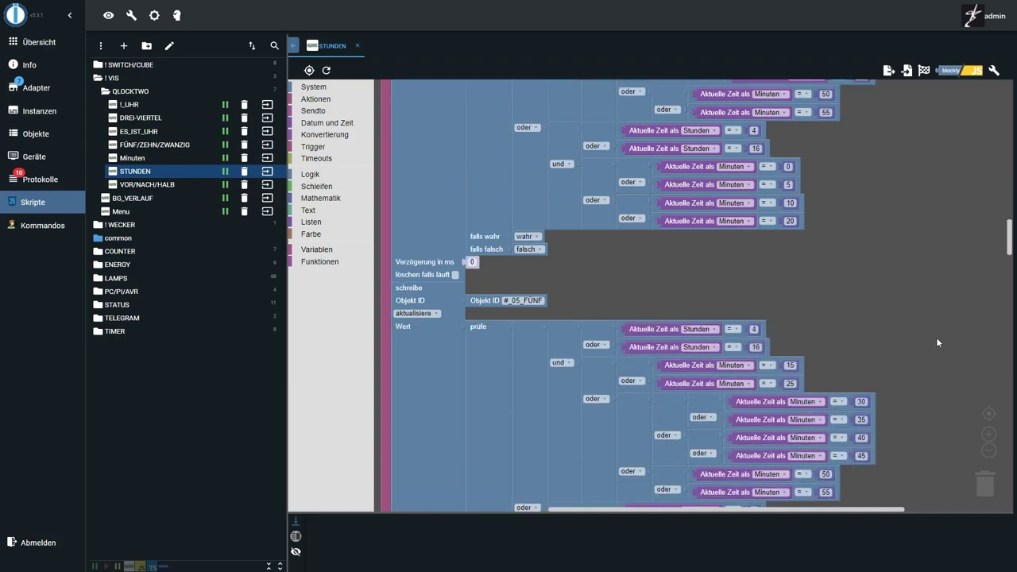
{"action": "scroll", "coordinate": [937, 339], "scroll_direction": "down", "scroll_amount": 2}
{"action": "scroll", "coordinate": [936, 337], "scroll_direction": "down", "scroll_amount": 2}
{"action": "scroll", "coordinate": [936, 337], "scroll_direction": "down", "scroll_amount": 2}
{"action": "scroll", "coordinate": [935, 337], "scroll_direction": "down", "scroll_amount": 2}
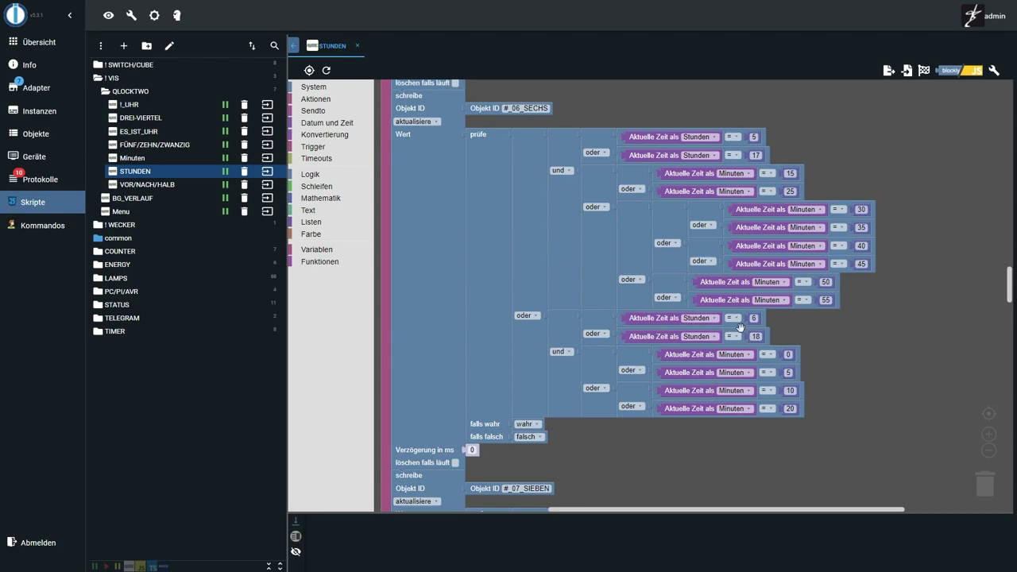
{"action": "scroll", "coordinate": [909, 347], "scroll_direction": "down", "scroll_amount": 4}
{"action": "scroll", "coordinate": [909, 347], "scroll_direction": "down", "scroll_amount": 5}
{"action": "scroll", "coordinate": [918, 352], "scroll_direction": "down", "scroll_amount": 5}
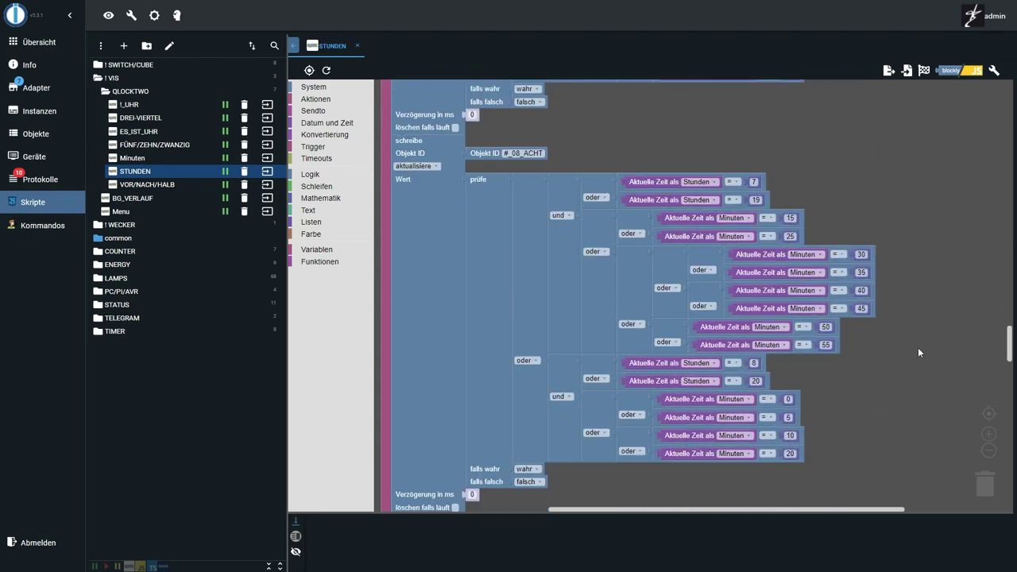
{"action": "scroll", "coordinate": [917, 352], "scroll_direction": "down", "scroll_amount": 1}
{"action": "scroll", "coordinate": [914, 347], "scroll_direction": "down", "scroll_amount": 2}
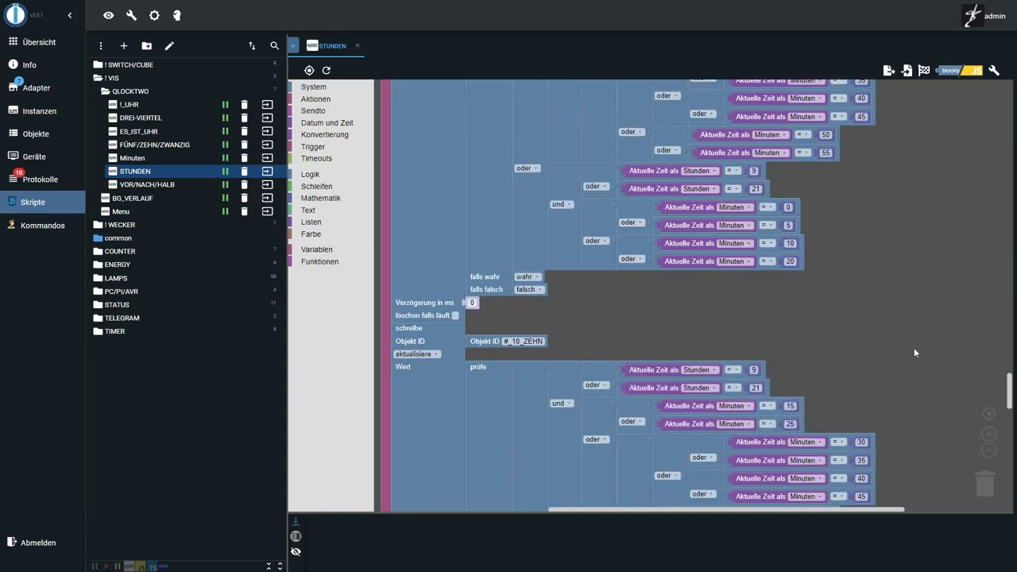
{"action": "scroll", "coordinate": [914, 347], "scroll_direction": "down", "scroll_amount": 2}
{"action": "scroll", "coordinate": [915, 347], "scroll_direction": "down", "scroll_amount": 1}
{"action": "scroll", "coordinate": [914, 347], "scroll_direction": "down", "scroll_amount": 2}
{"action": "scroll", "coordinate": [913, 348], "scroll_direction": "down", "scroll_amount": 2}
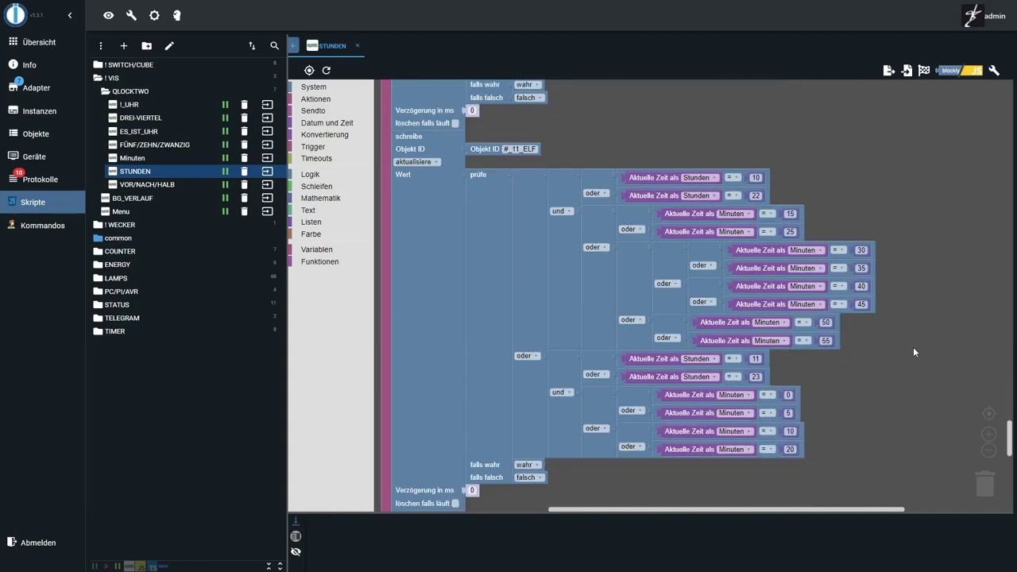
{"action": "scroll", "coordinate": [913, 347], "scroll_direction": "down", "scroll_amount": 2}
{"action": "scroll", "coordinate": [913, 348], "scroll_direction": "down", "scroll_amount": 2}
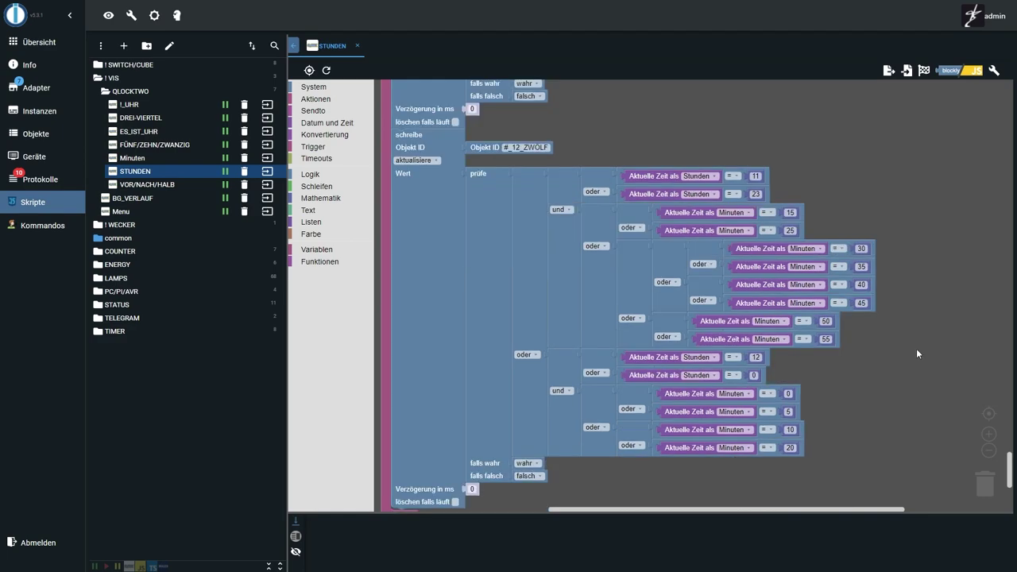
{"action": "scroll", "coordinate": [916, 348], "scroll_direction": "down", "scroll_amount": 1}
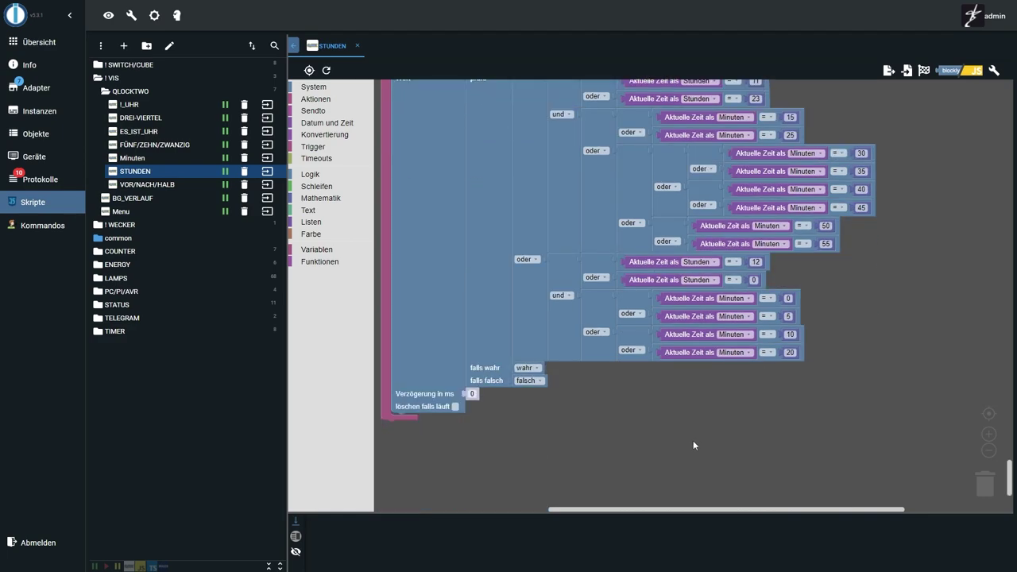